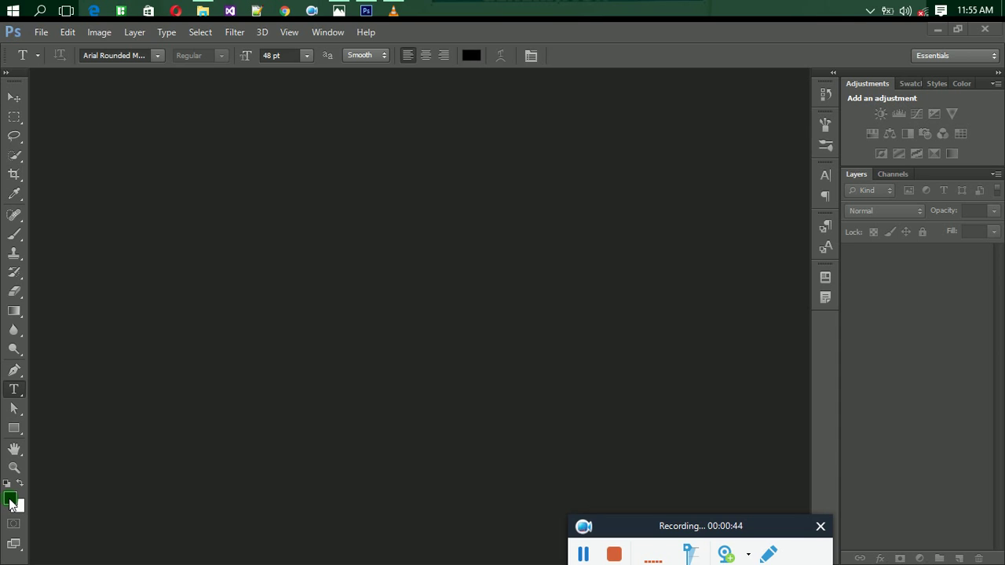
Reset the foreground and background colours to default black and white
key("x")
key("d")
left_click(210, 393)
Create a white A4 document at 300 ppi, then close it again
left_click(41, 33)
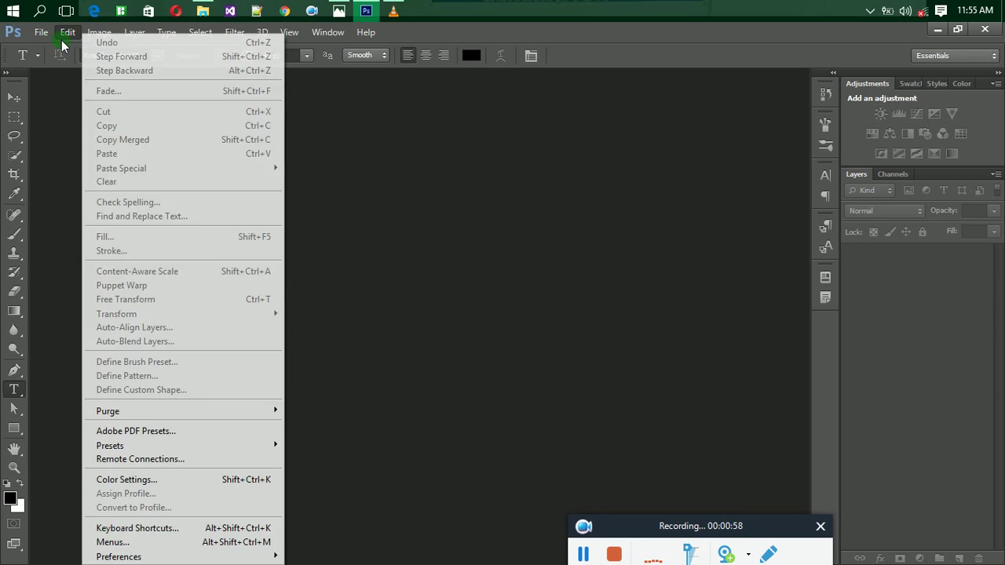
left_click(53, 48)
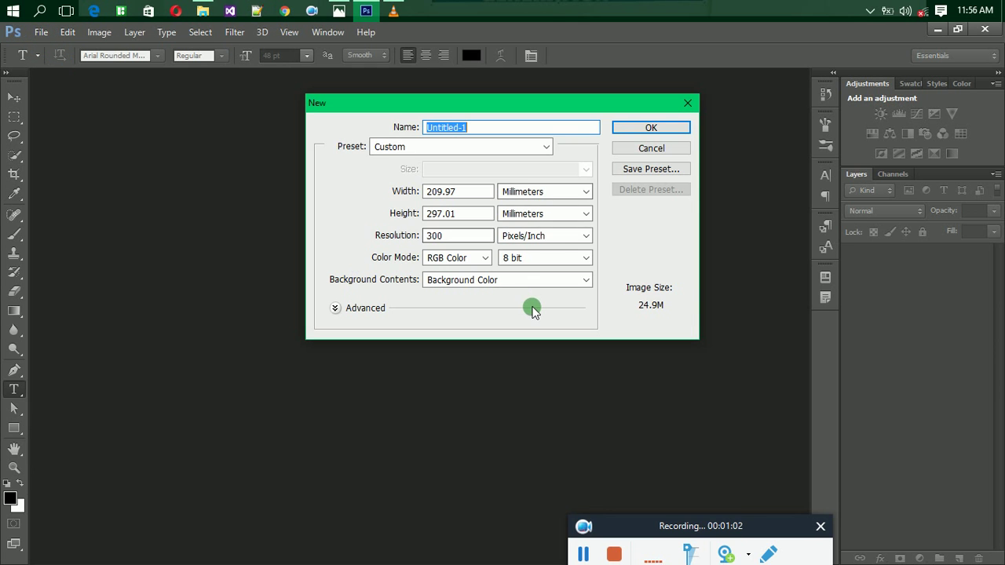
left_click(630, 127)
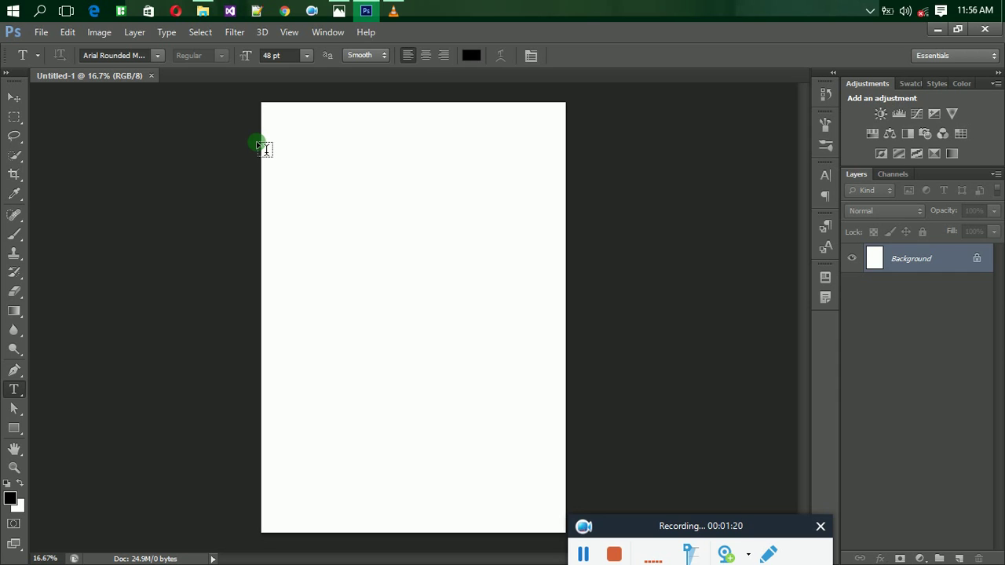
left_click(151, 75)
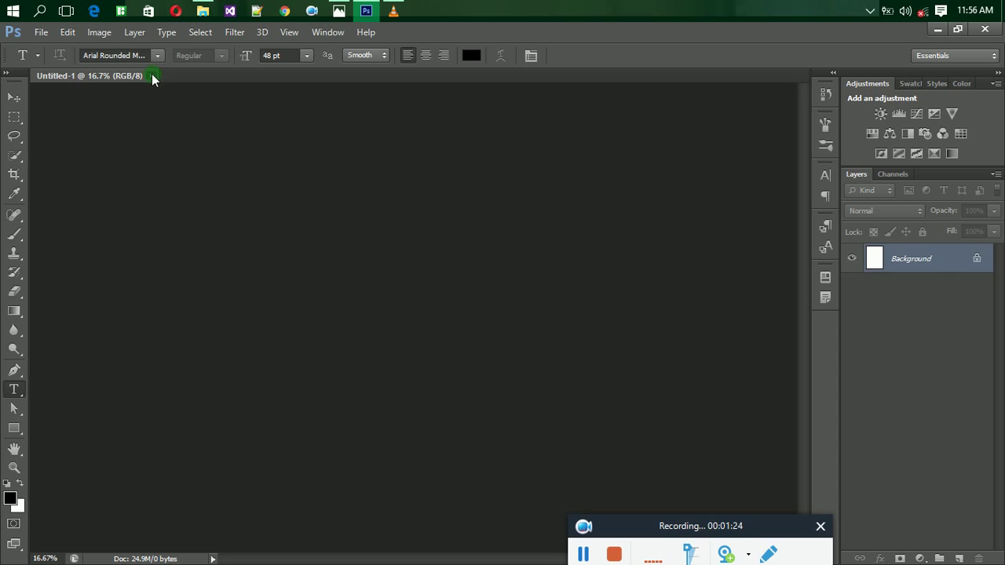
Change the background colour to bright green #25dd0c
left_click(21, 510)
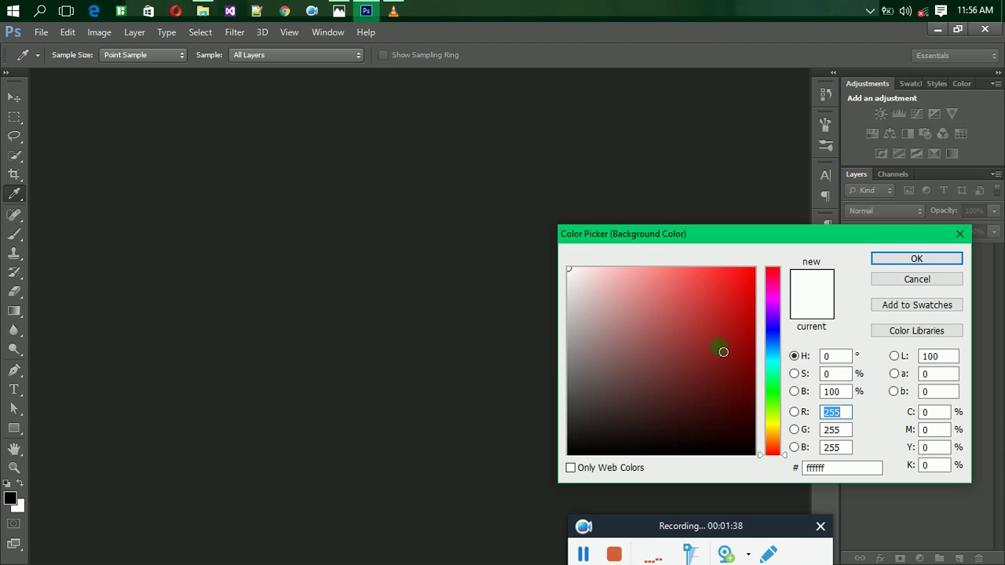
left_click(773, 397)
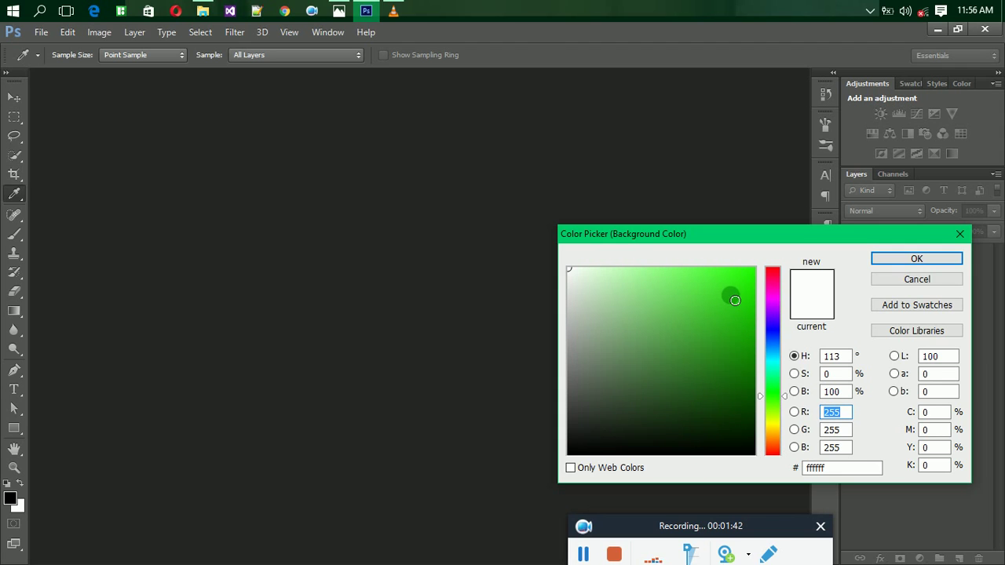
left_click(745, 293)
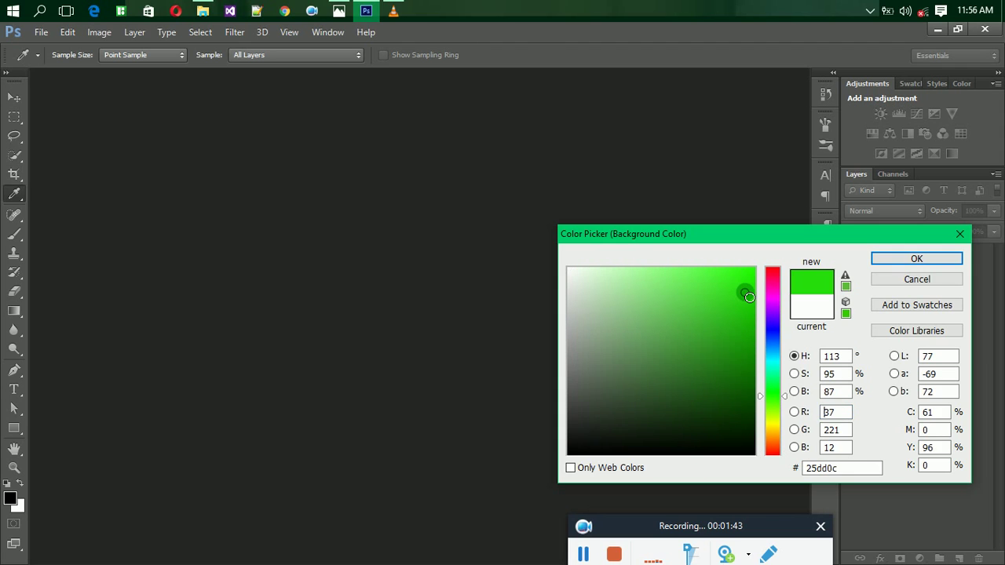
left_click(953, 259)
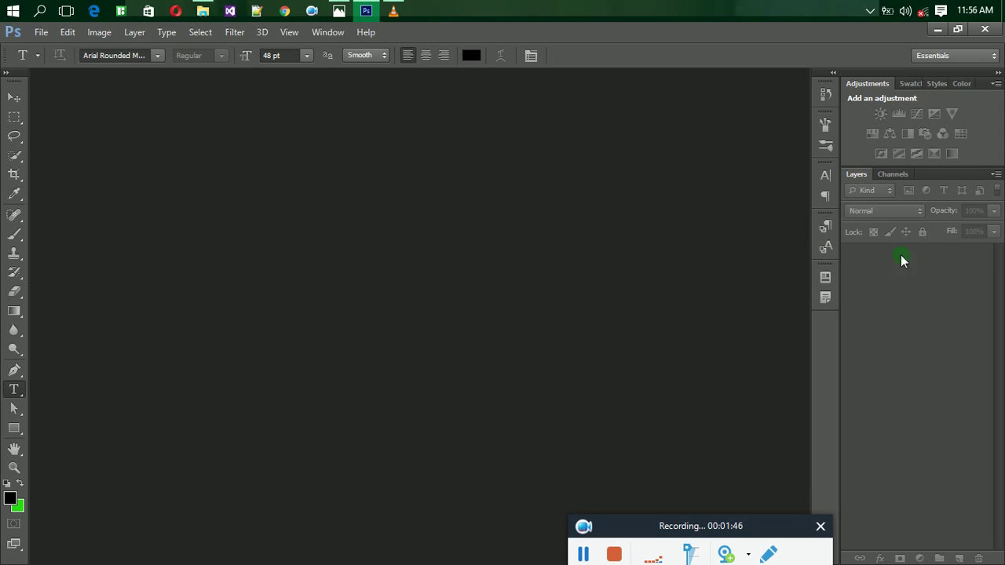
Create a new A4 document with Background Contents set to the green background colour
left_click(41, 36)
left_click(61, 48)
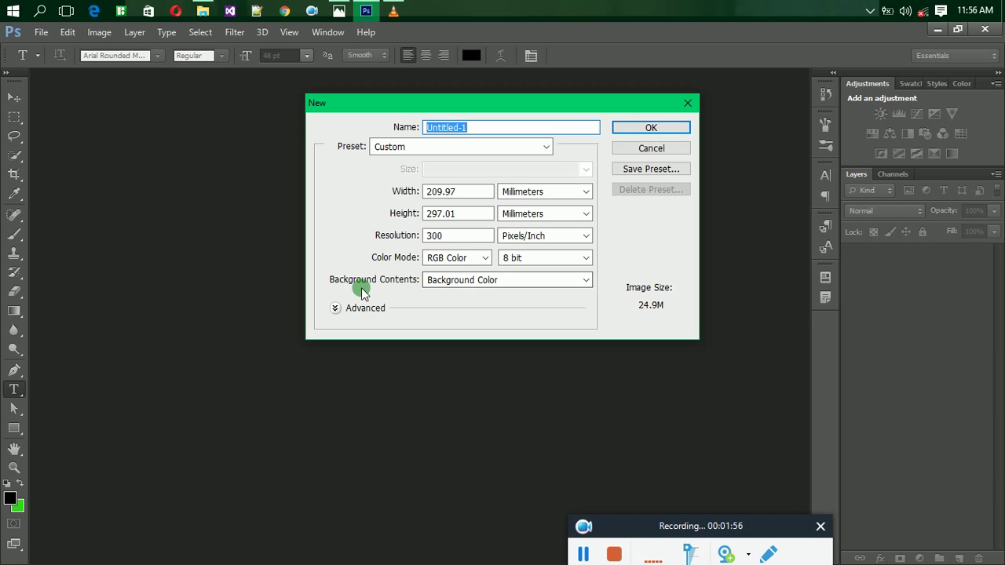
left_click(586, 280)
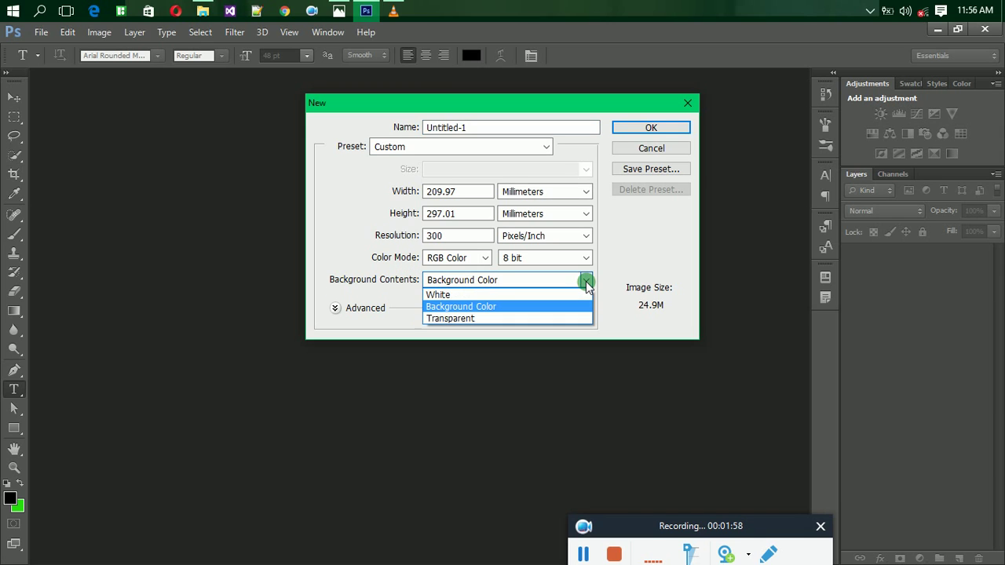
left_click(463, 308)
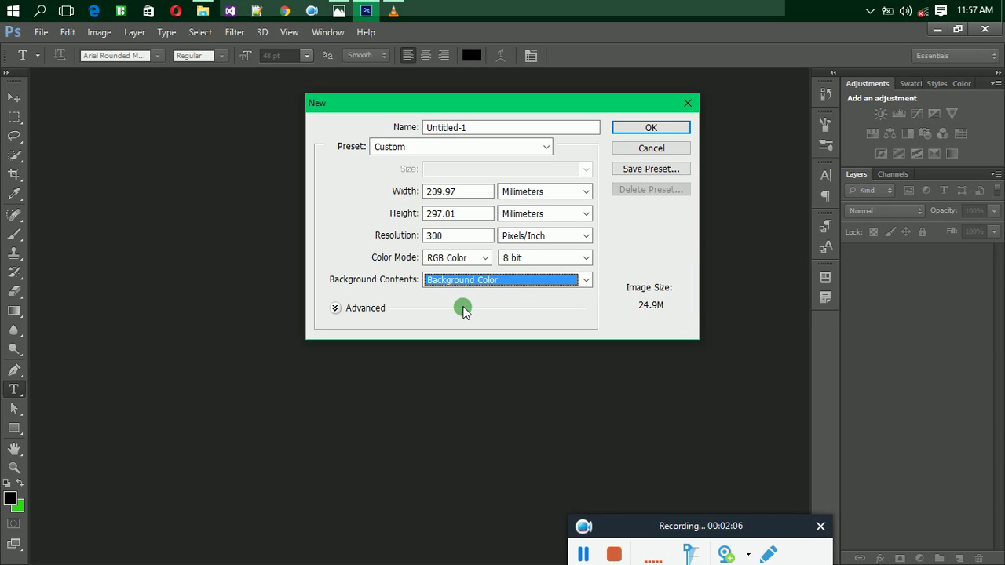
left_click(649, 128)
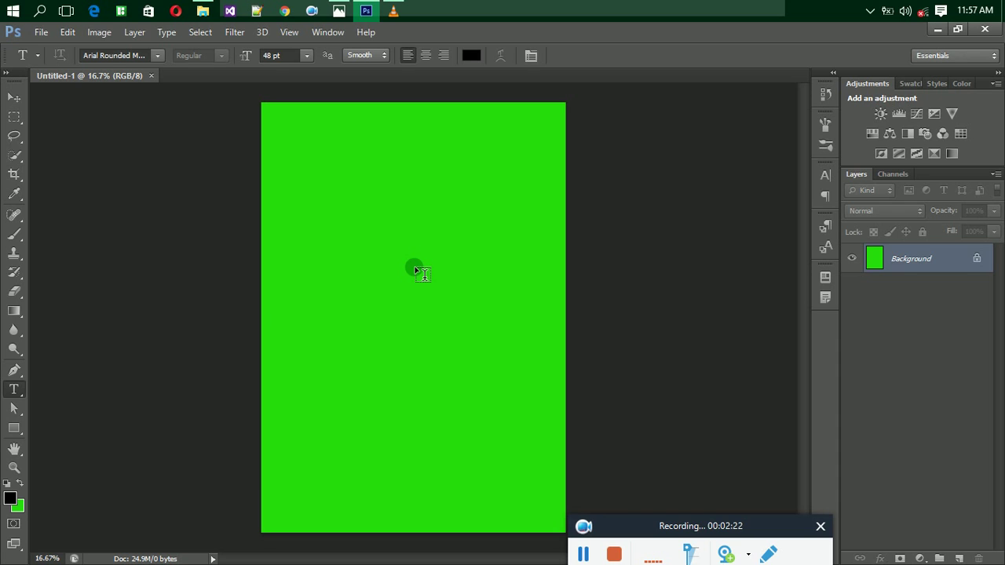
left_click(68, 32)
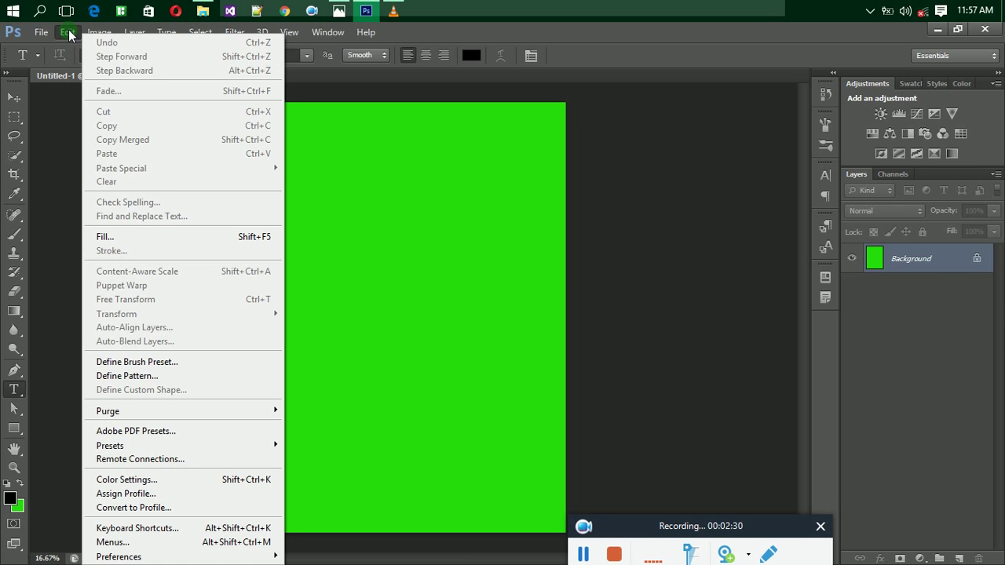
Fill the green Background layer with solid blue #240fc5 at Normal mode, 100% opacity
left_click(442, 243)
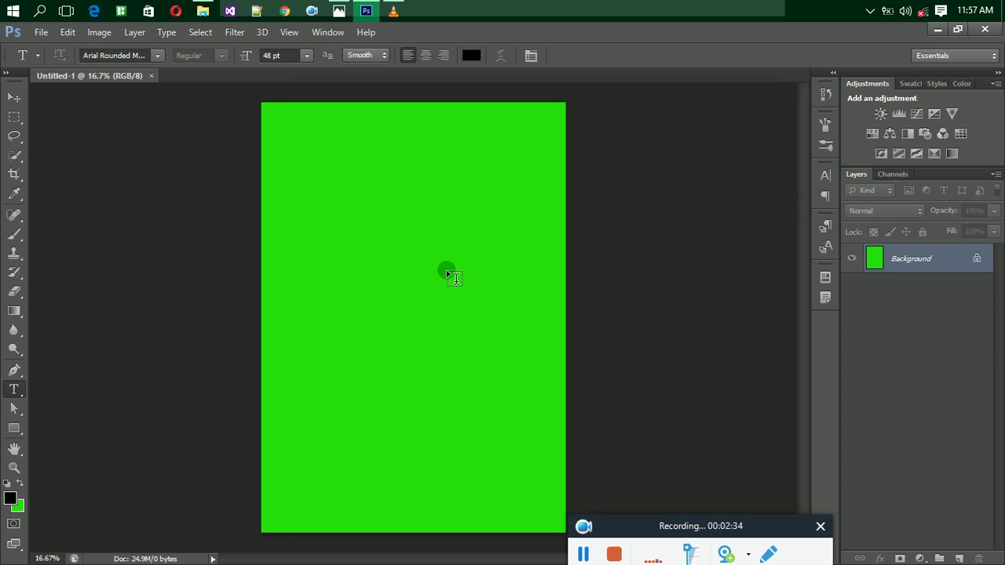
left_click(68, 33)
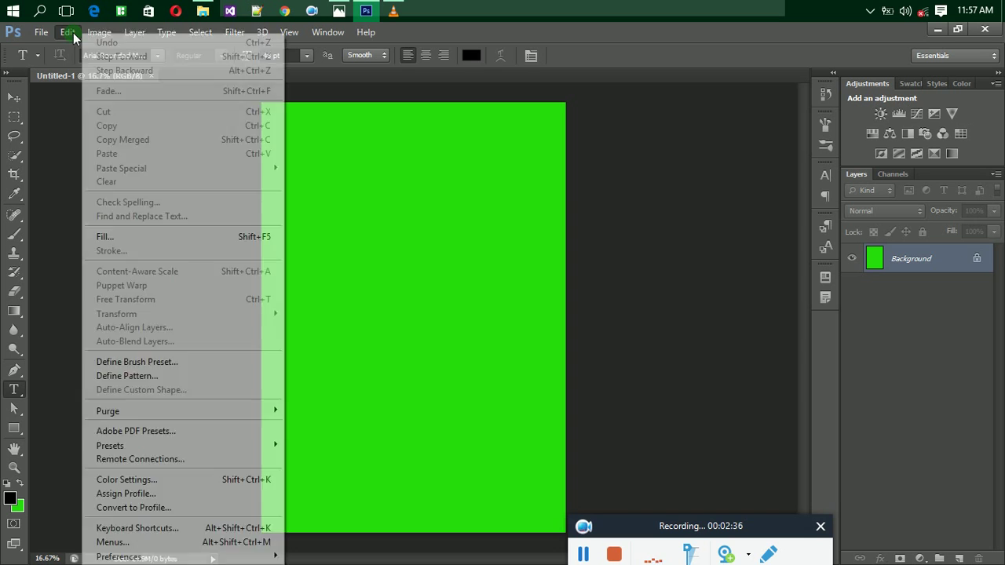
left_click(127, 237)
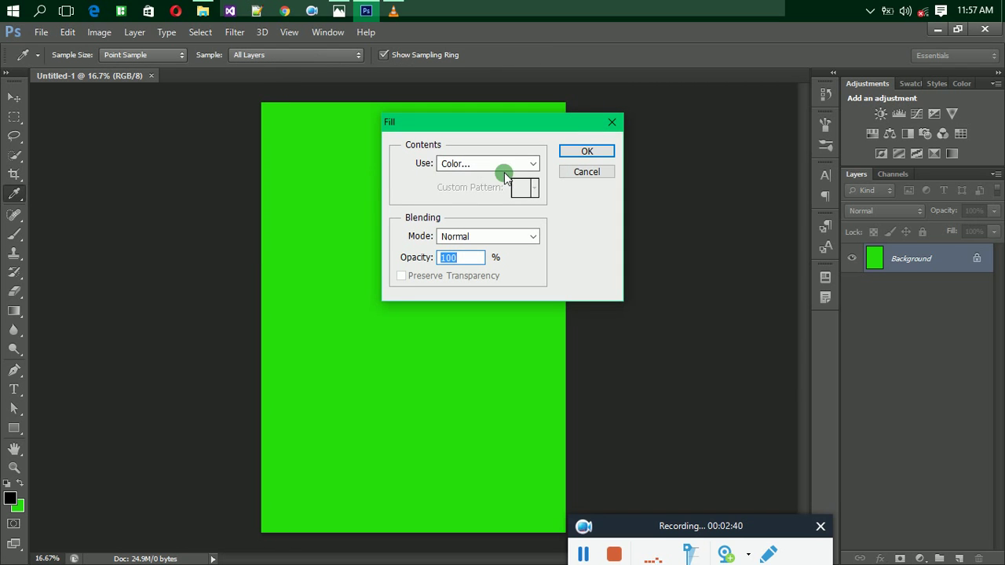
left_click(533, 164)
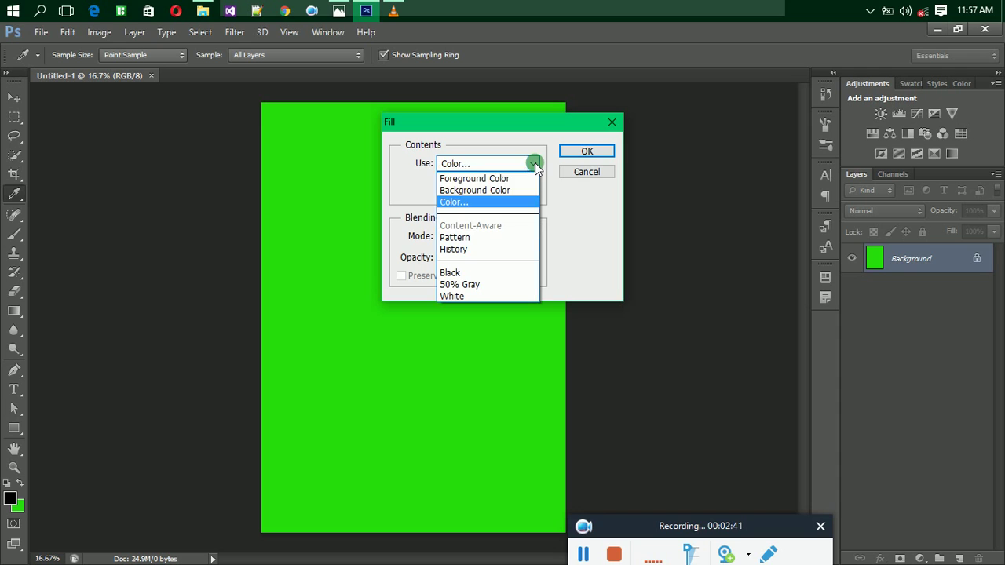
left_click(460, 205)
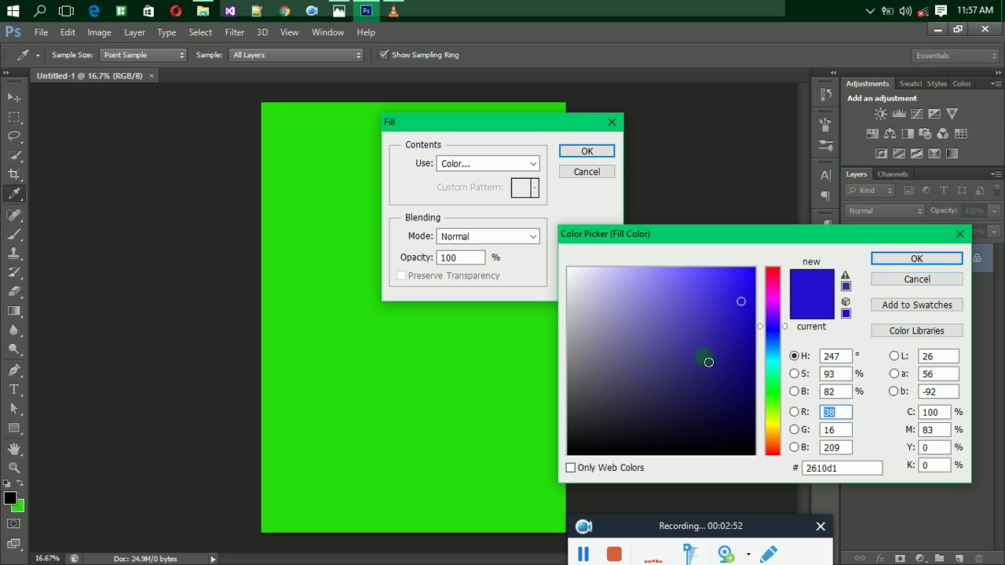
left_click(742, 315)
left_click(740, 310)
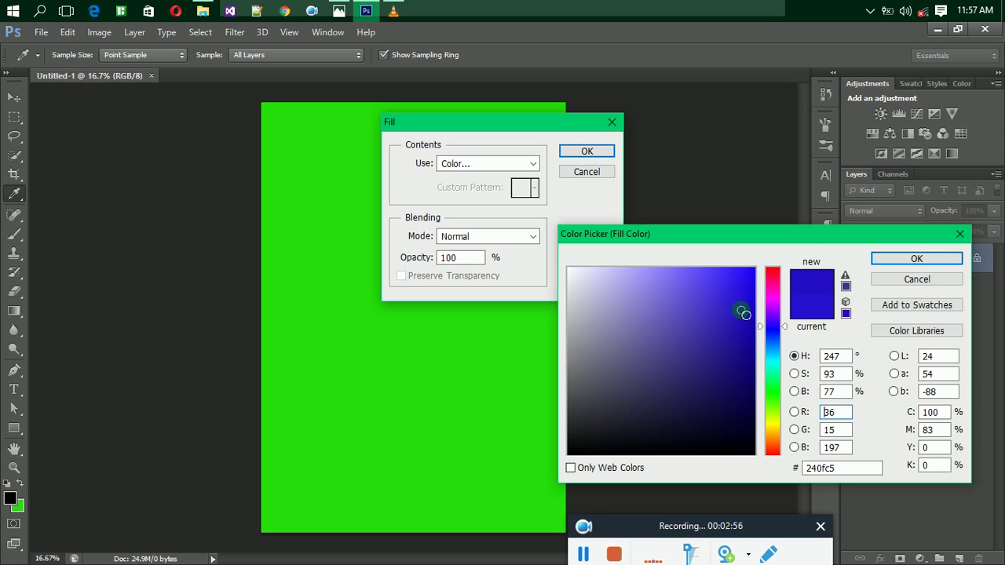
left_click(912, 259)
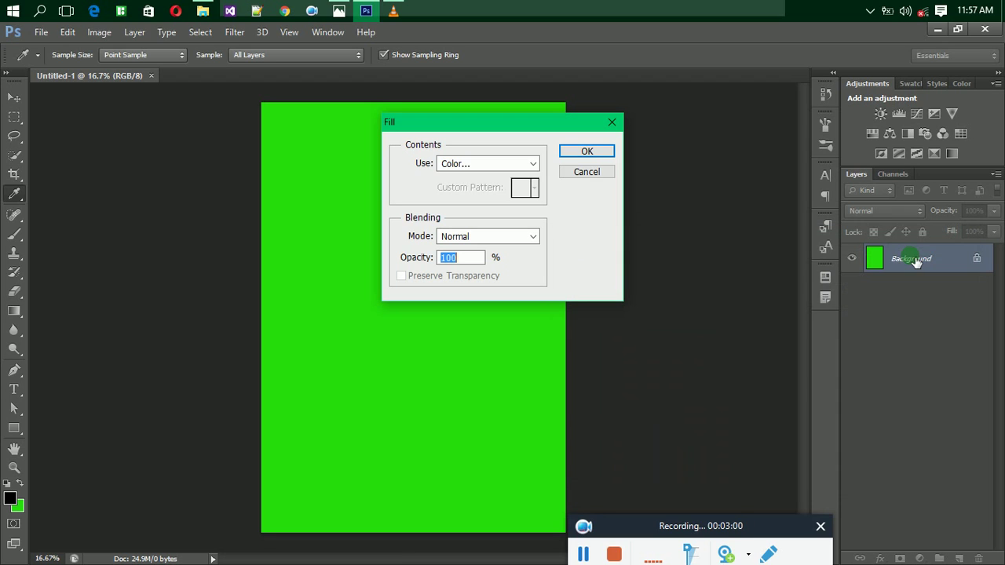
left_click(581, 152)
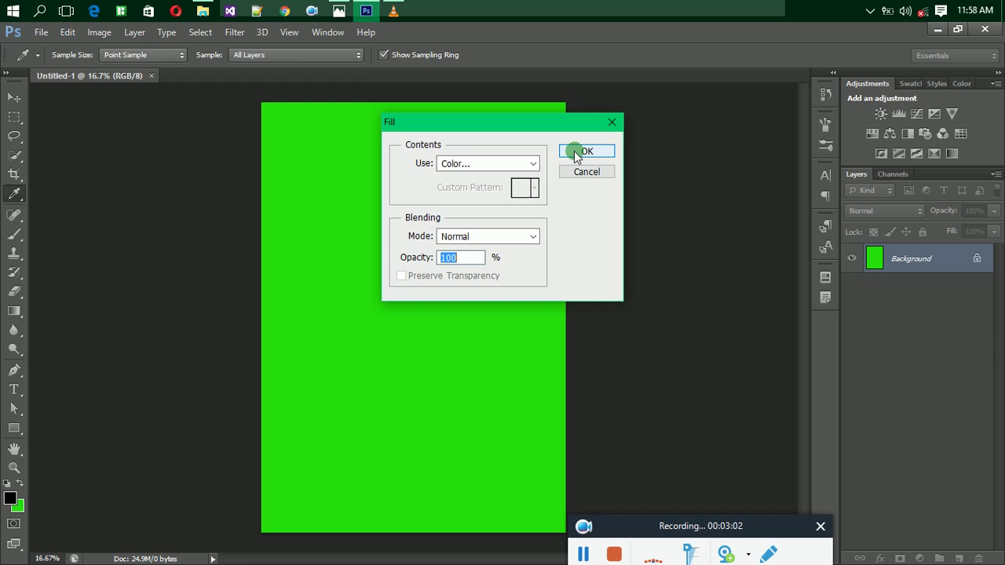
key("t")
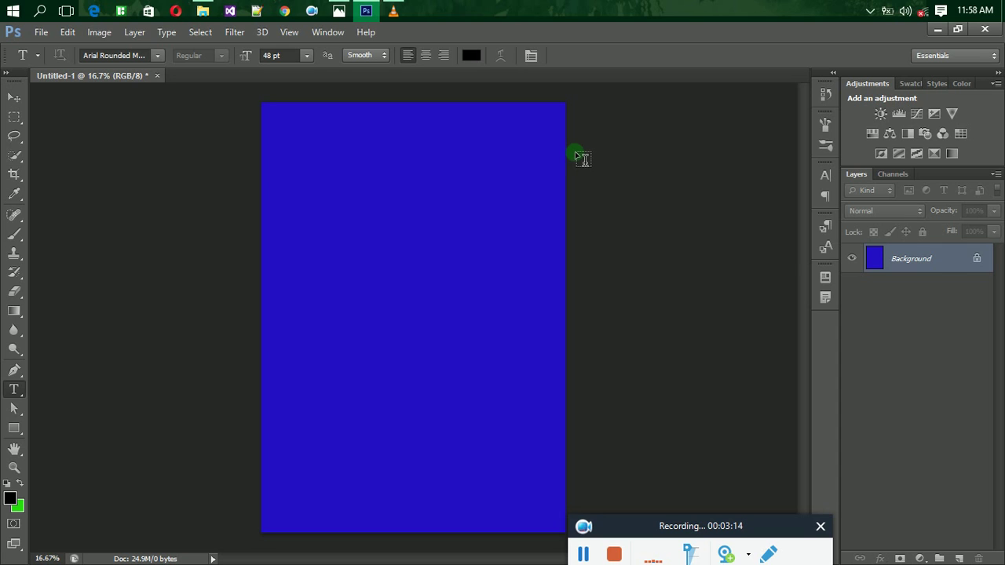
Convert the locked blue Background layer into an unlocked layer named Layer 0
double_click(981, 266)
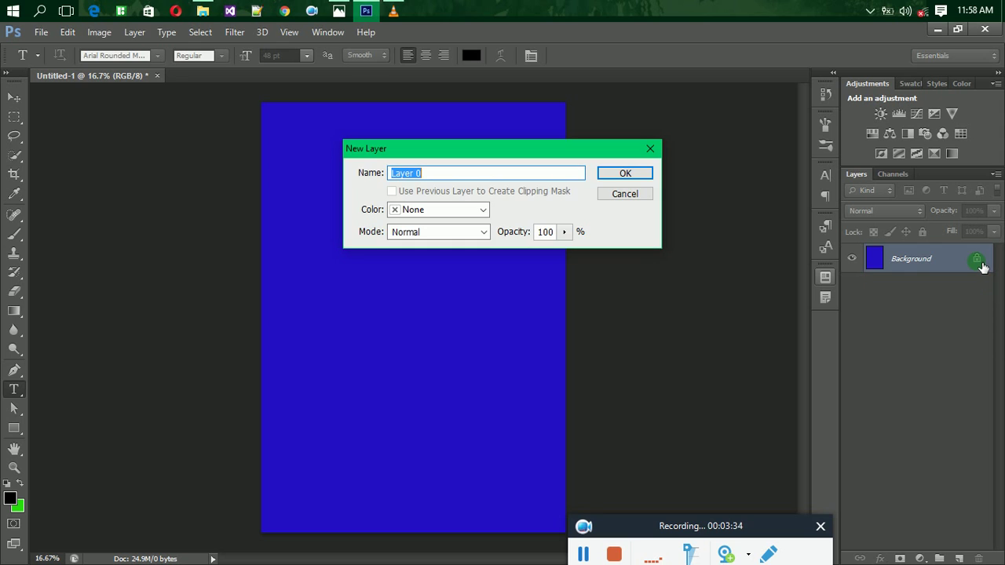
left_click(632, 171)
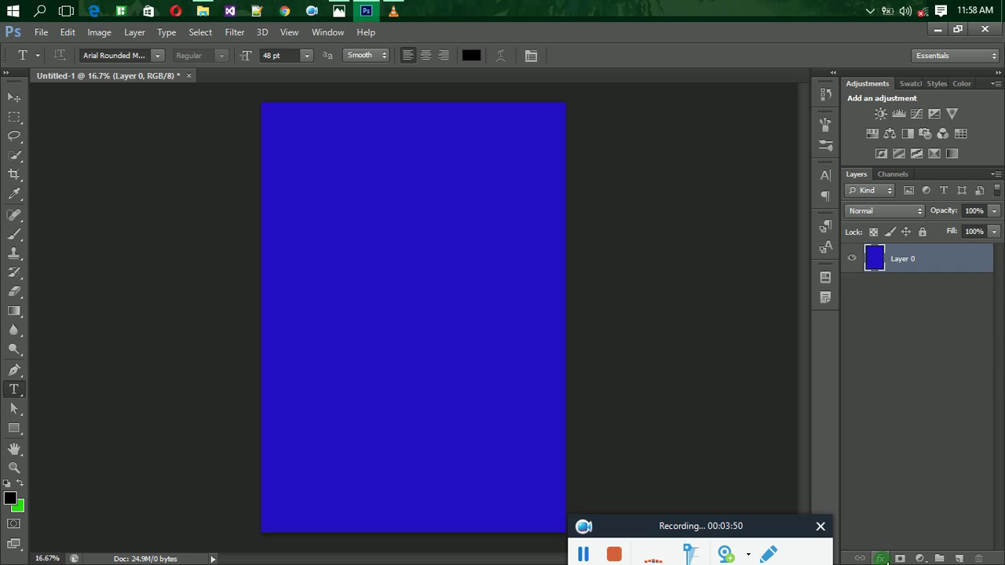
Apply a yellow #fff600 Color Overlay to Layer 0 at Normal mode, 100% opacity
left_click(880, 559)
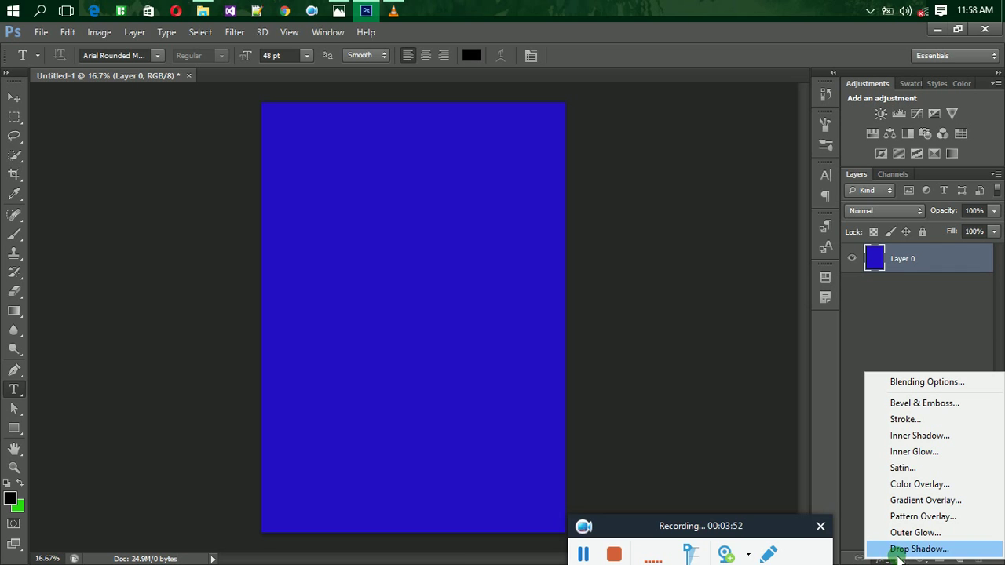
left_click(902, 485)
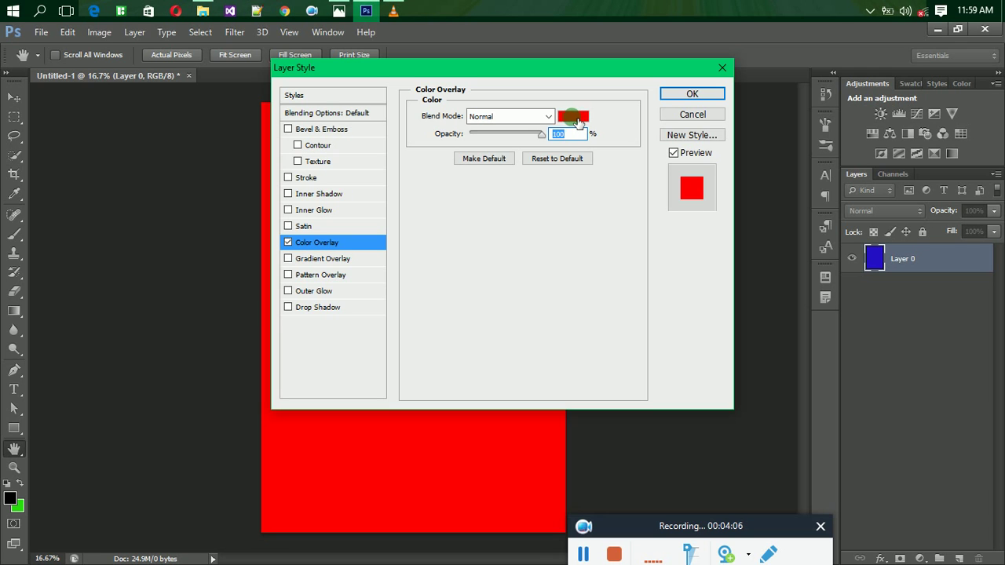
left_click(575, 118)
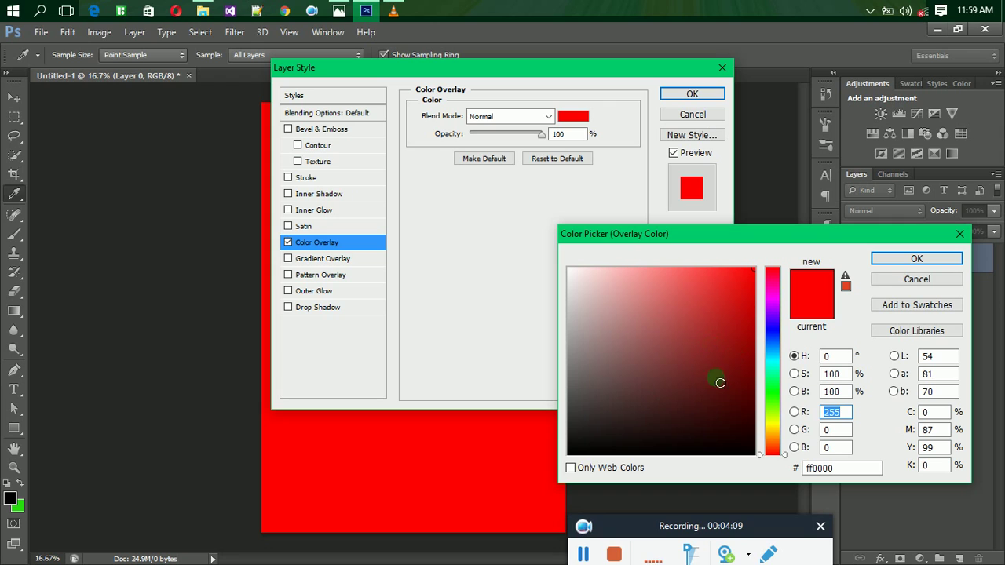
left_click(773, 425)
left_click(890, 259)
left_click(691, 94)
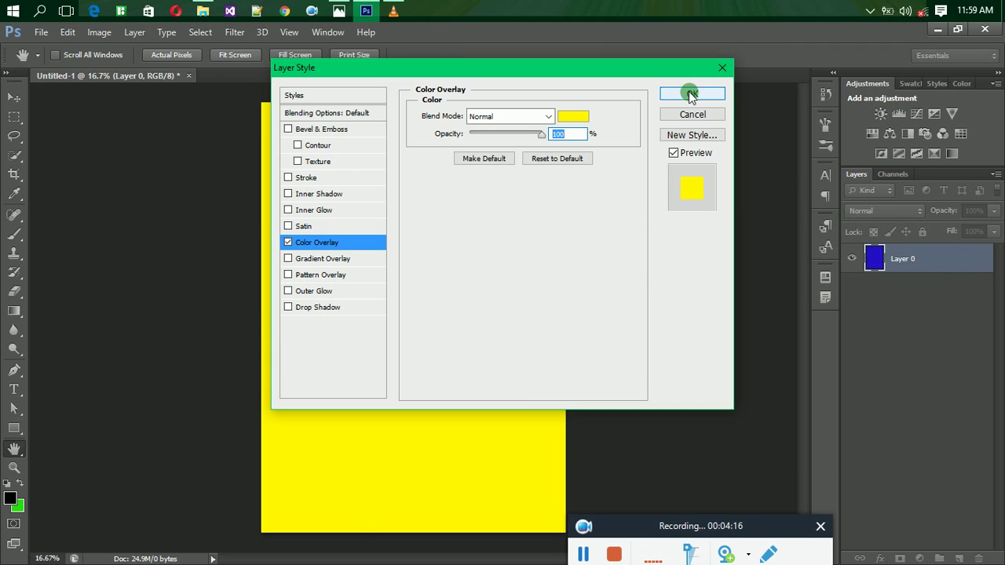